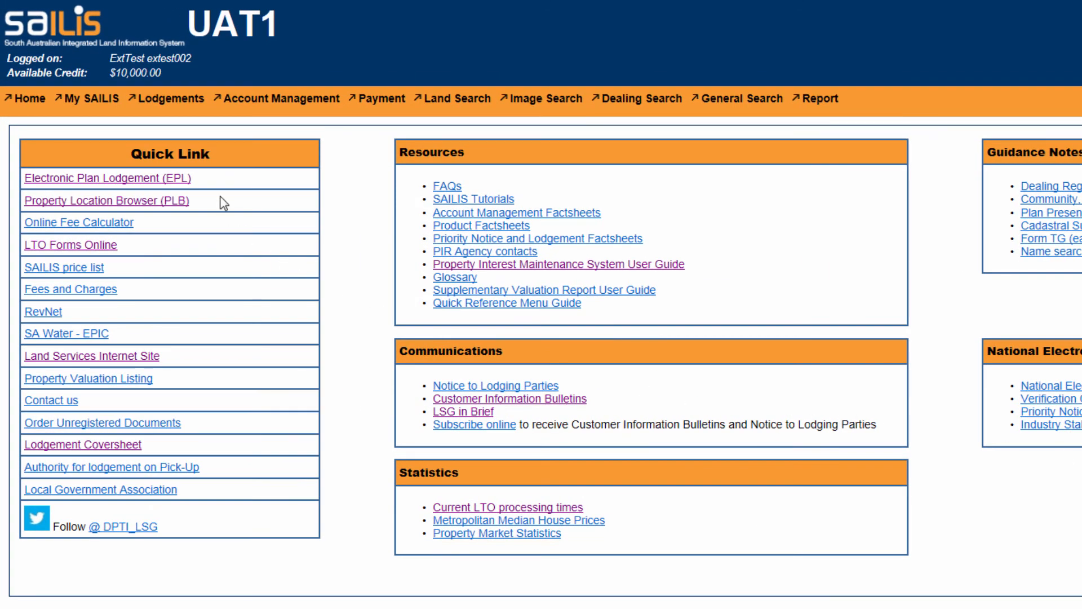
Step: Start preparing a priority notice and select Test Agent 1 (AAAA1) as the agent
mouse_move(171, 94)
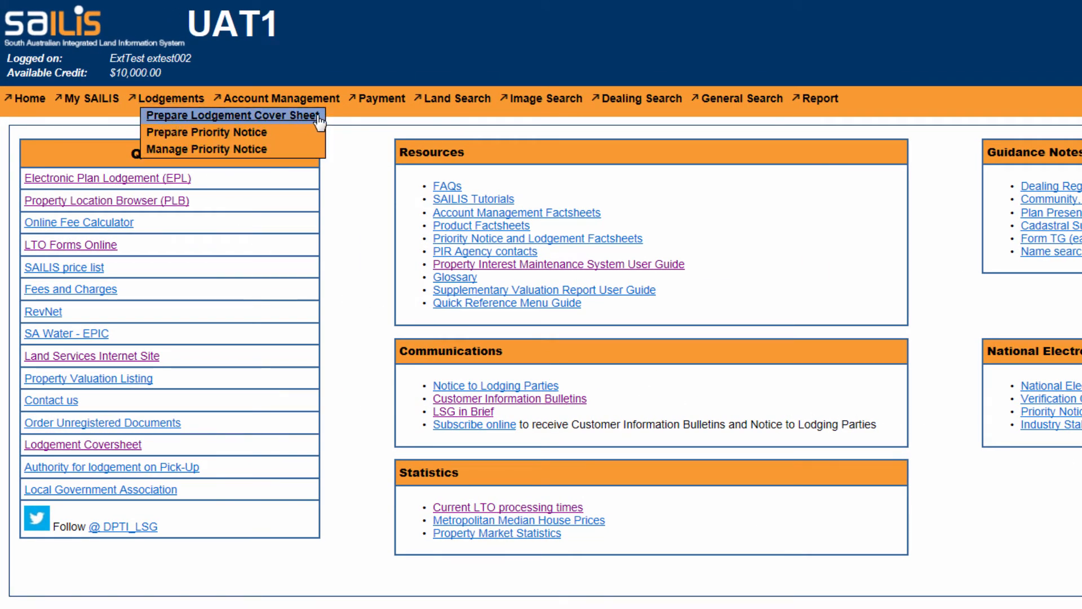
left_click(315, 138)
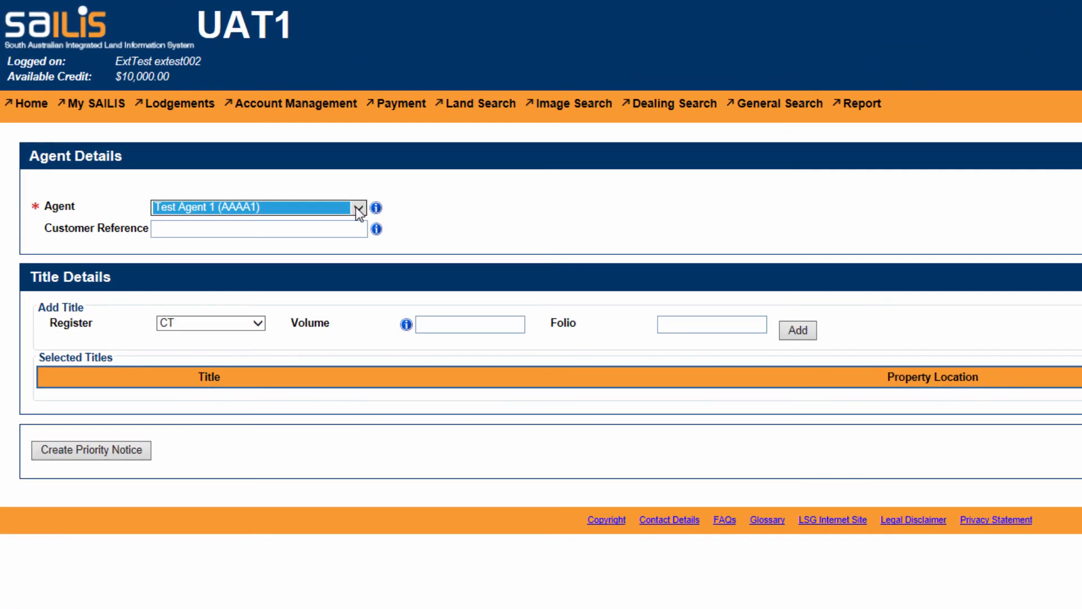
left_click(356, 207)
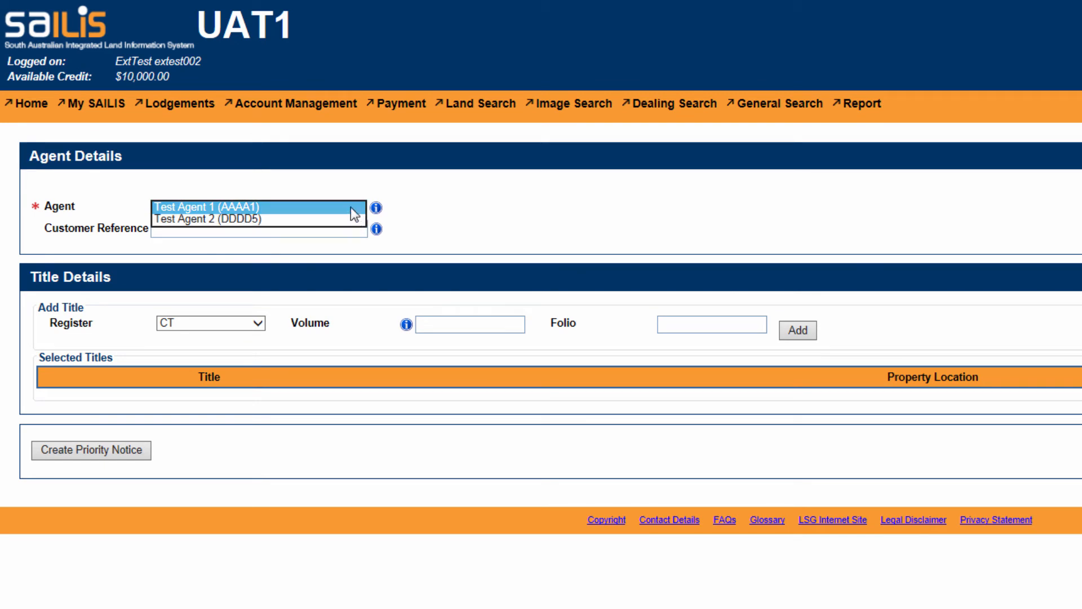
left_click(350, 208)
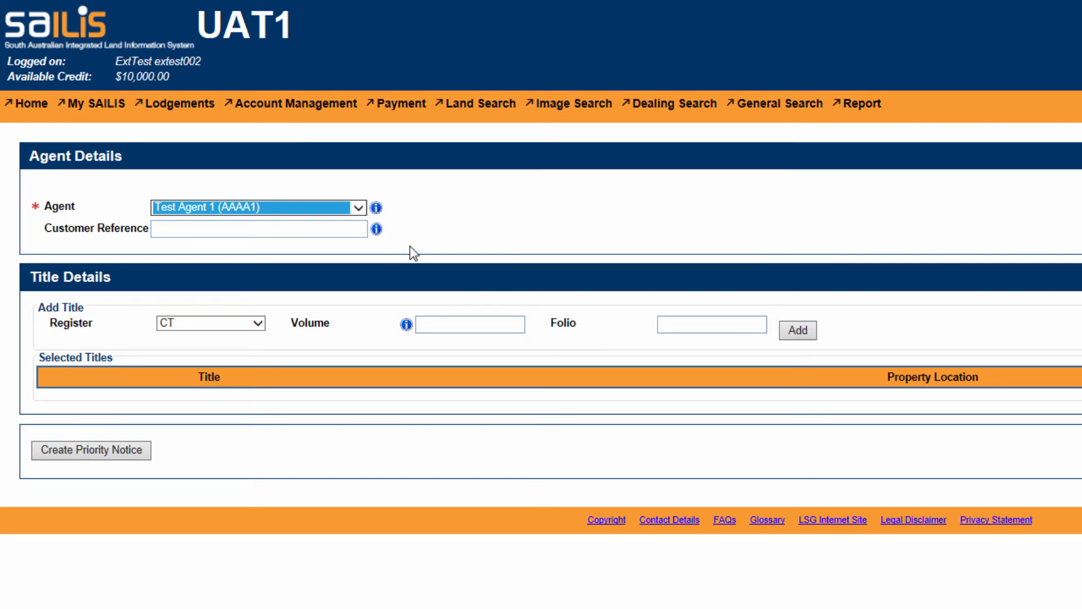
Step: Enter "Customer Reference" as the customer reference in the agent details
left_click(334, 229)
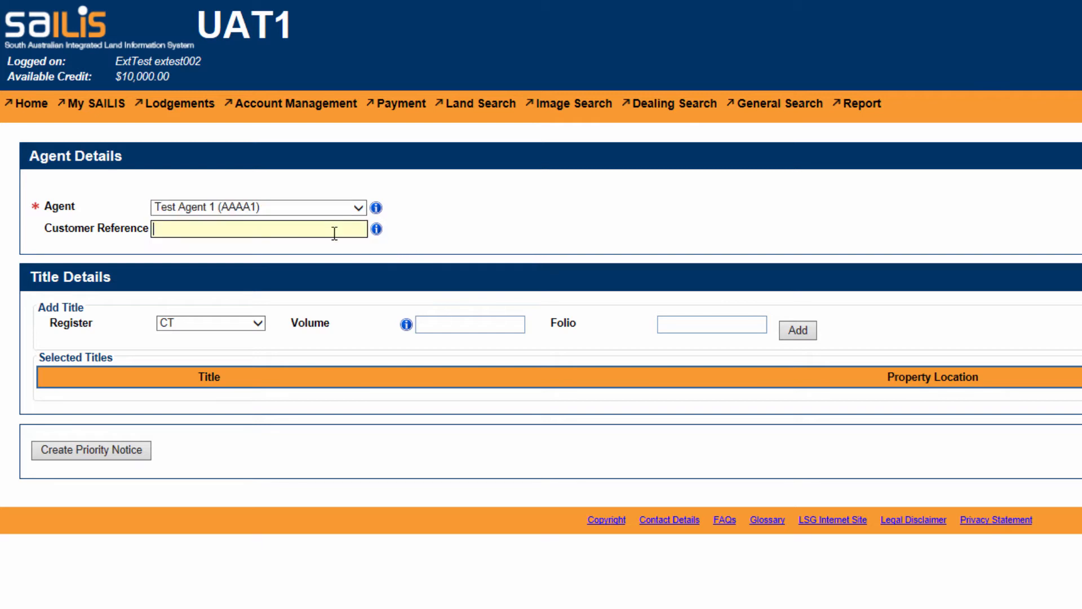
type("Customer R")
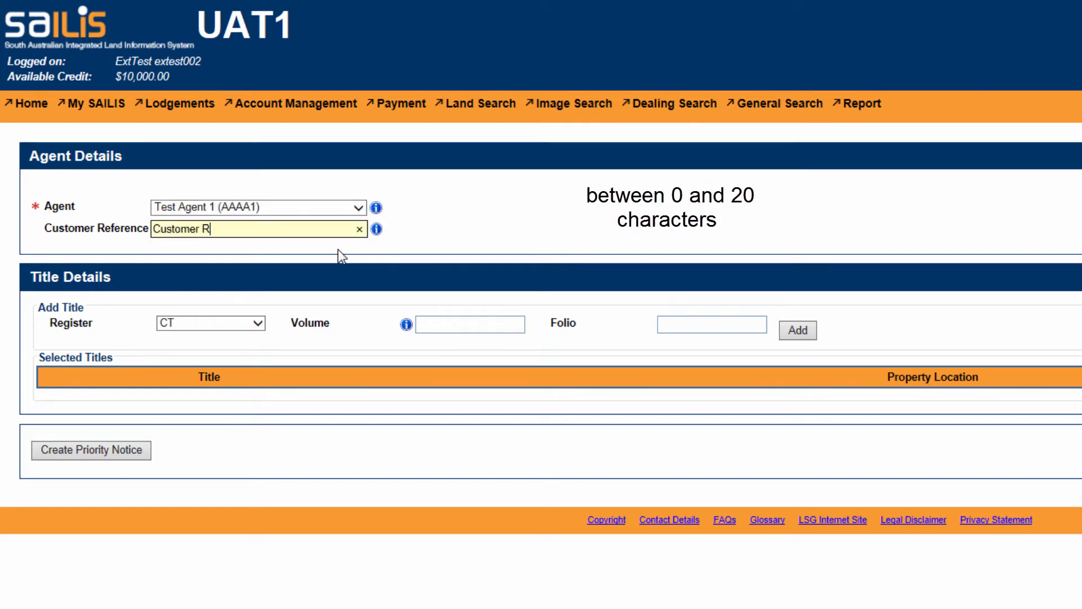
type("eference")
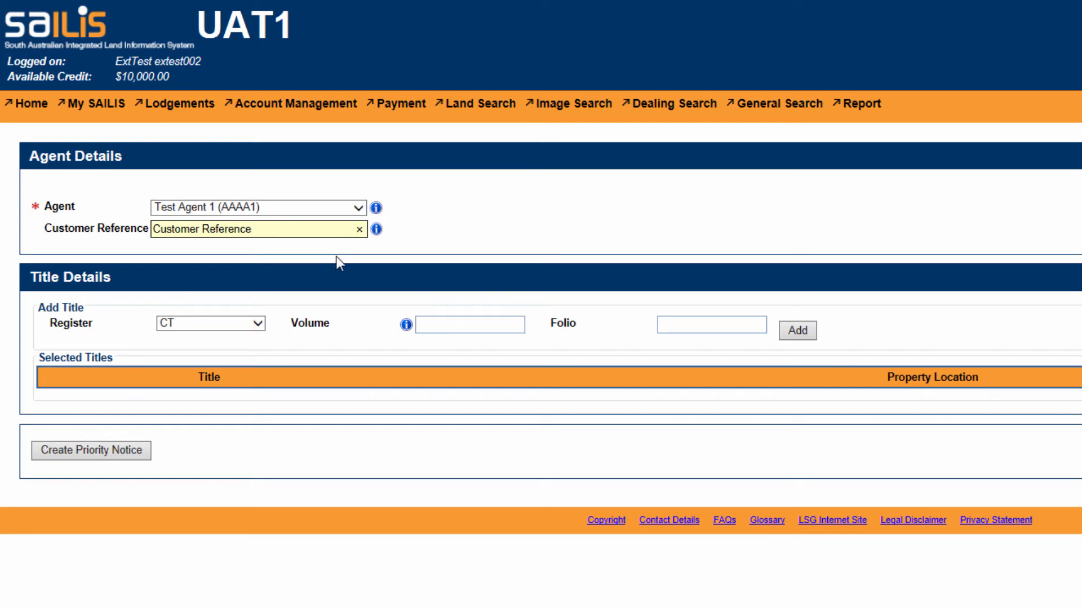
Step: Add the title with register CT, volume 5359 and folio 705, and create the priority notice from it
left_click(259, 326)
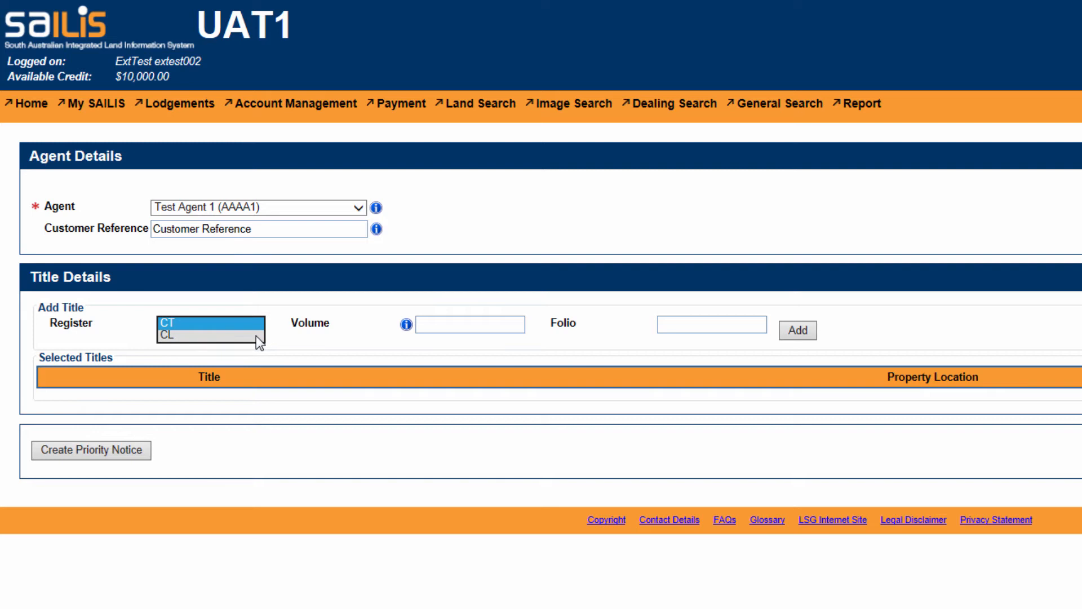
left_click(255, 322)
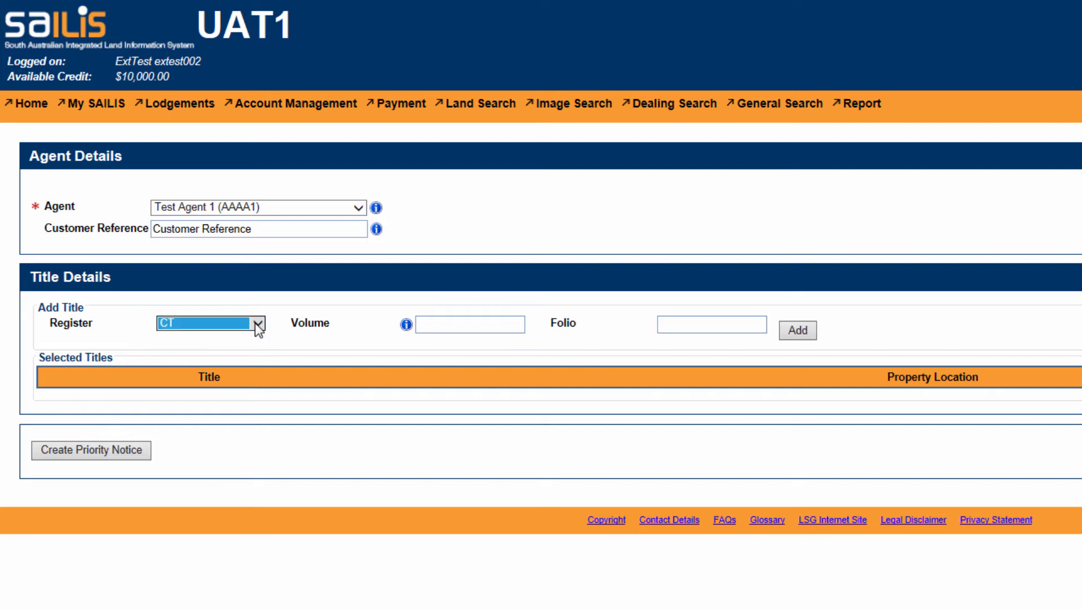
left_click(440, 326)
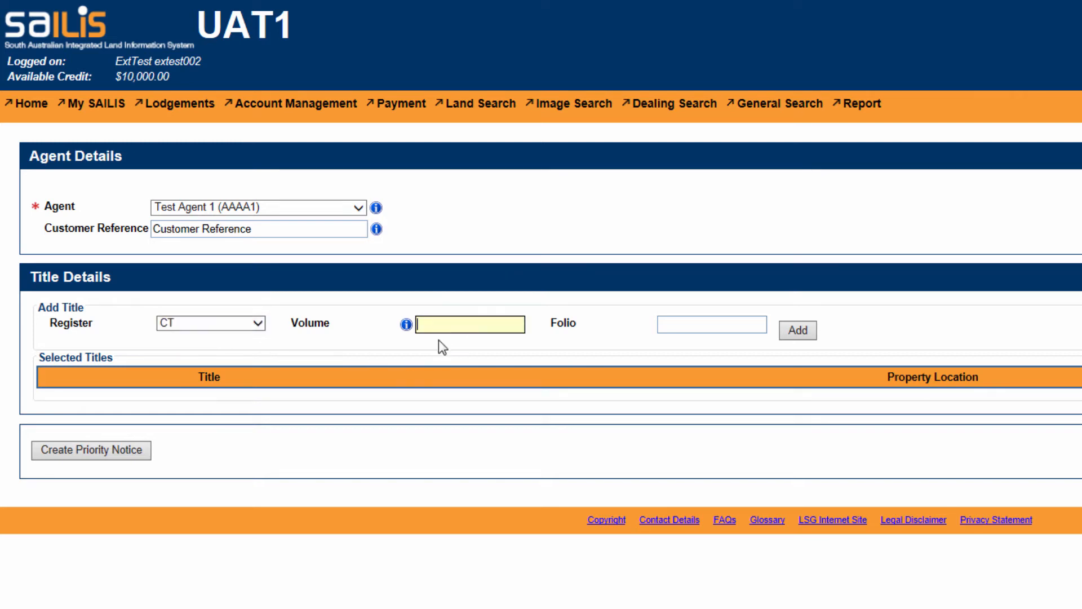
type("5359")
key("Tab")
type("705")
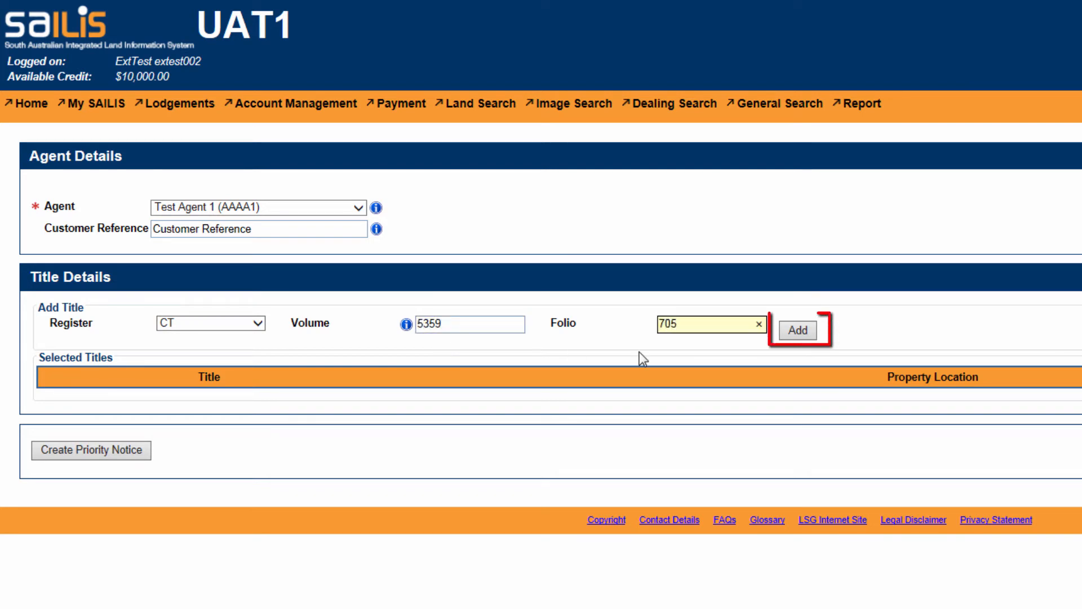
left_click(803, 328)
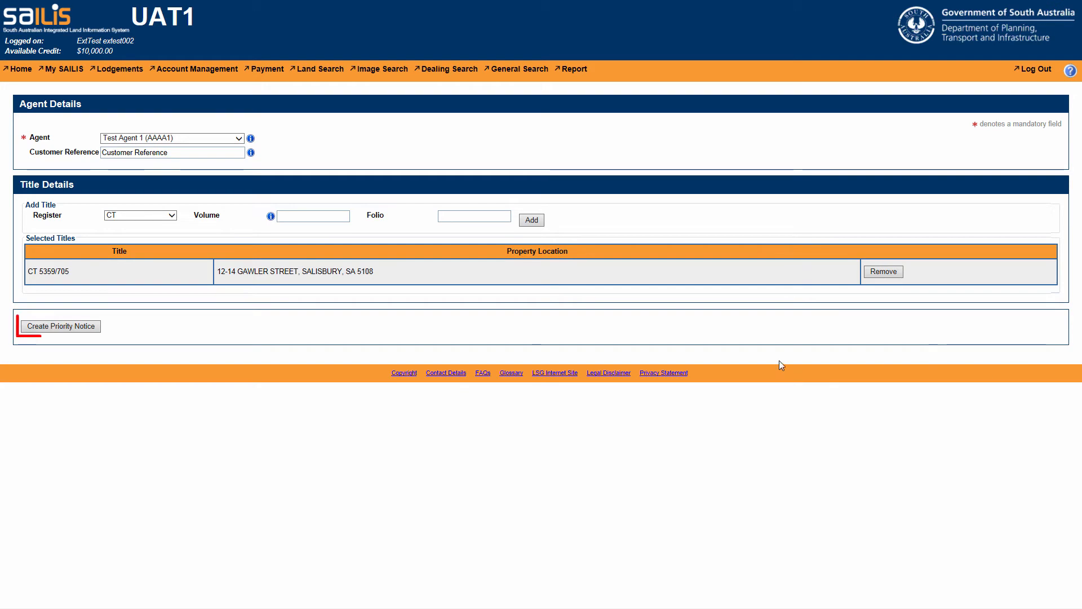
left_click(74, 328)
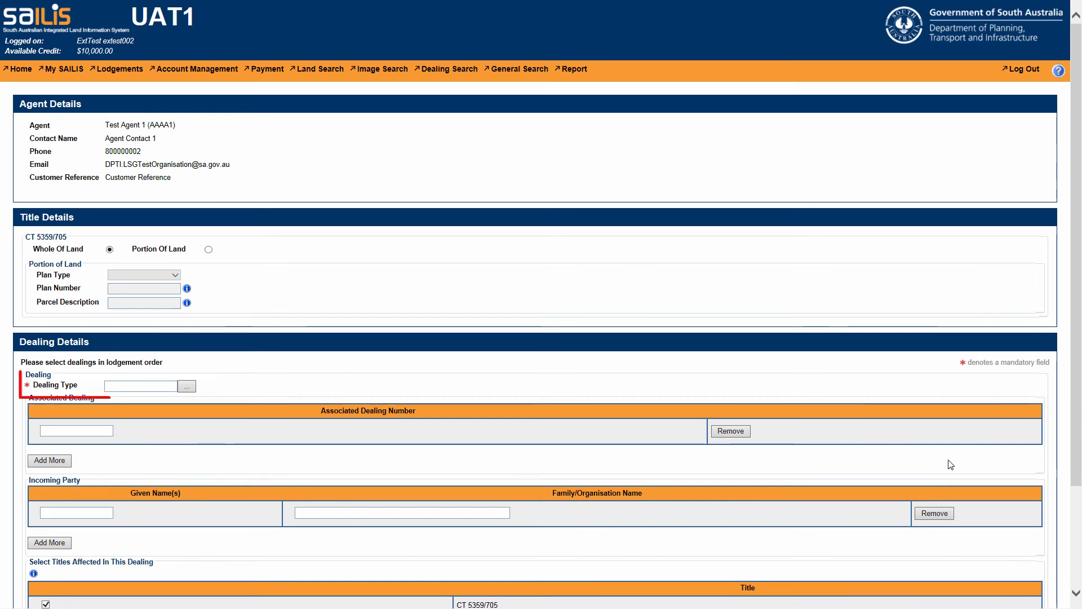
Step: Look up the dealing types and choose Discharge of Mortgage (DM) for the first dealing
left_click(141, 387)
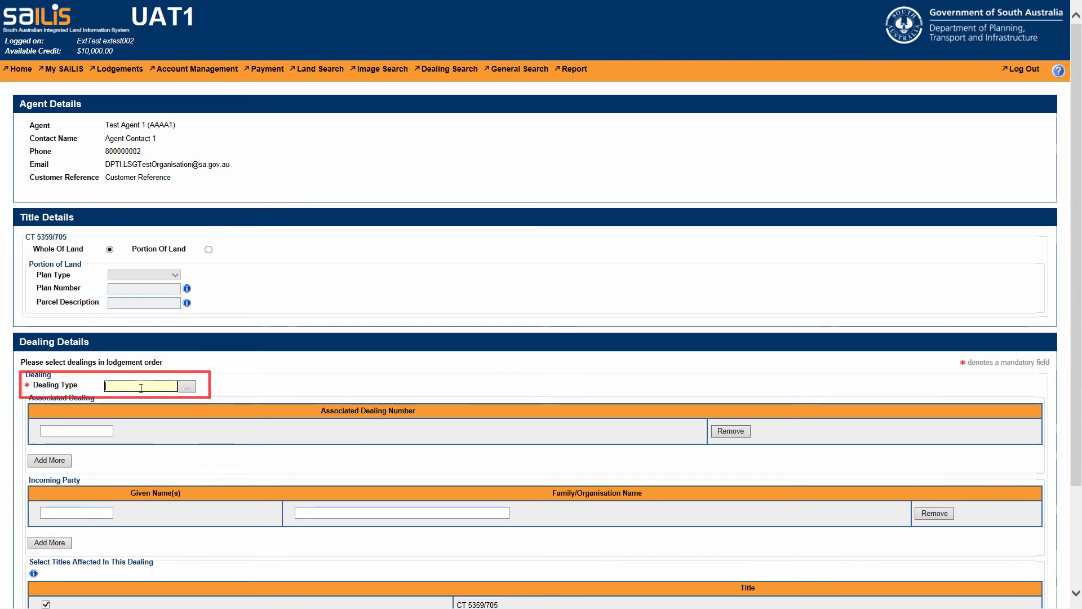
left_click(186, 387)
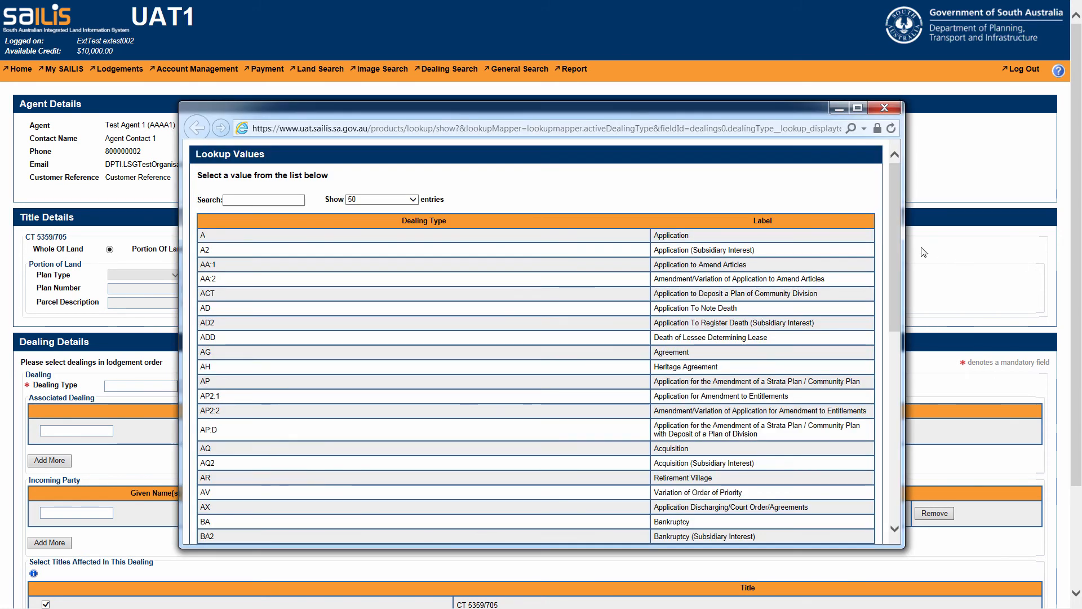
left_click_drag(894, 239, 907, 360)
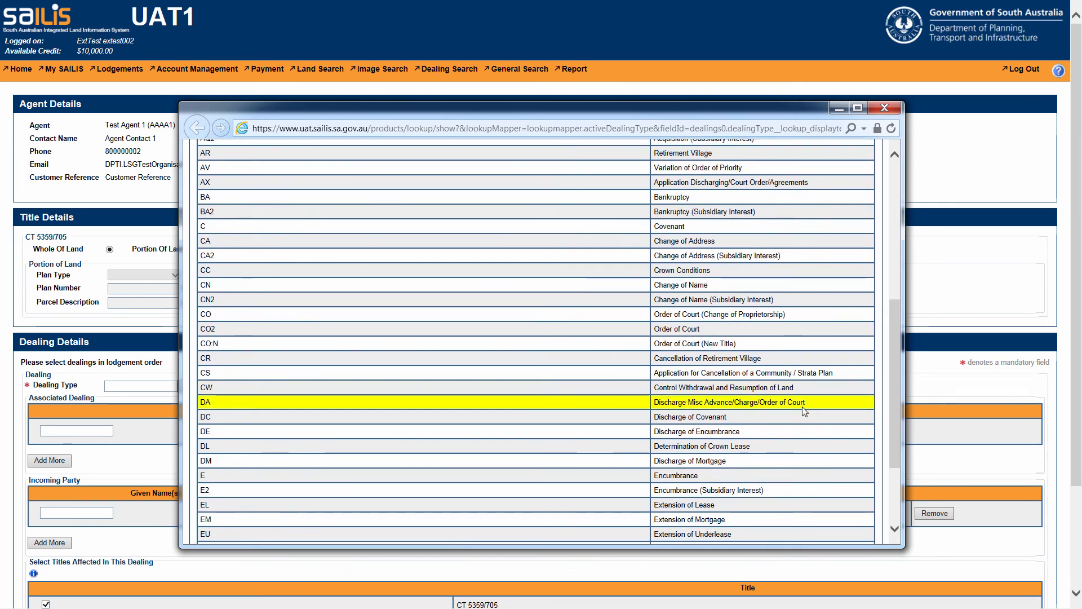
left_click(788, 460)
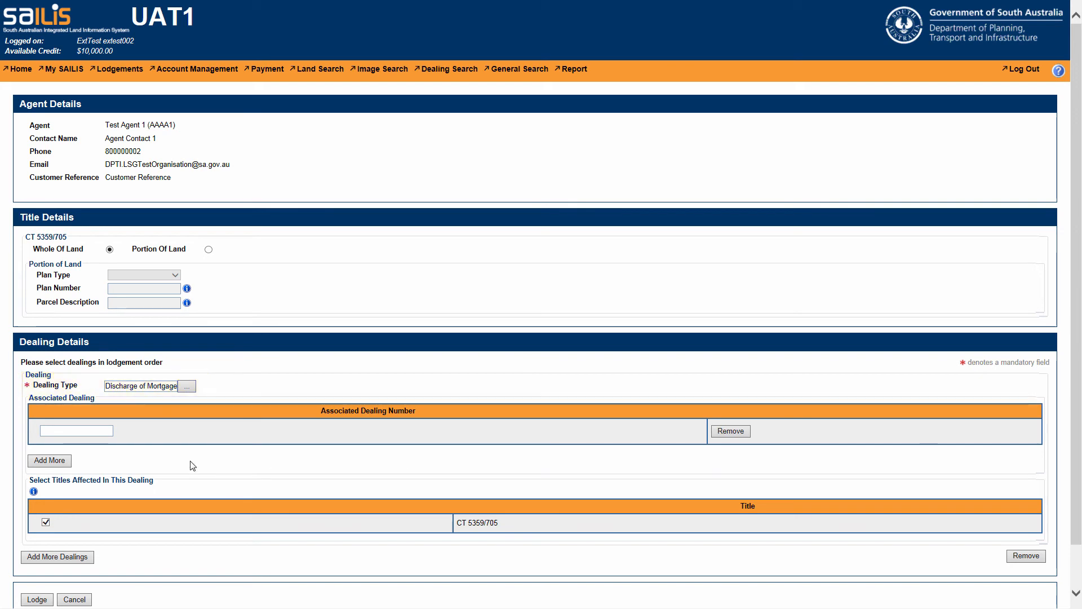
Step: Enter 11125487 as the associated dealing number of the mortgage discharge
left_click(103, 432)
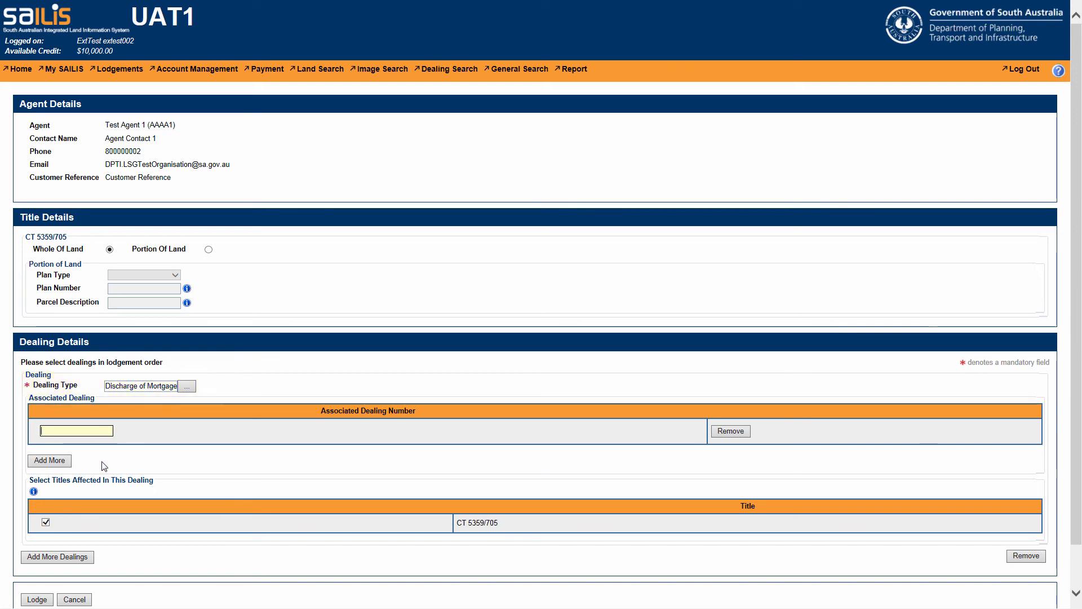
type("11125487")
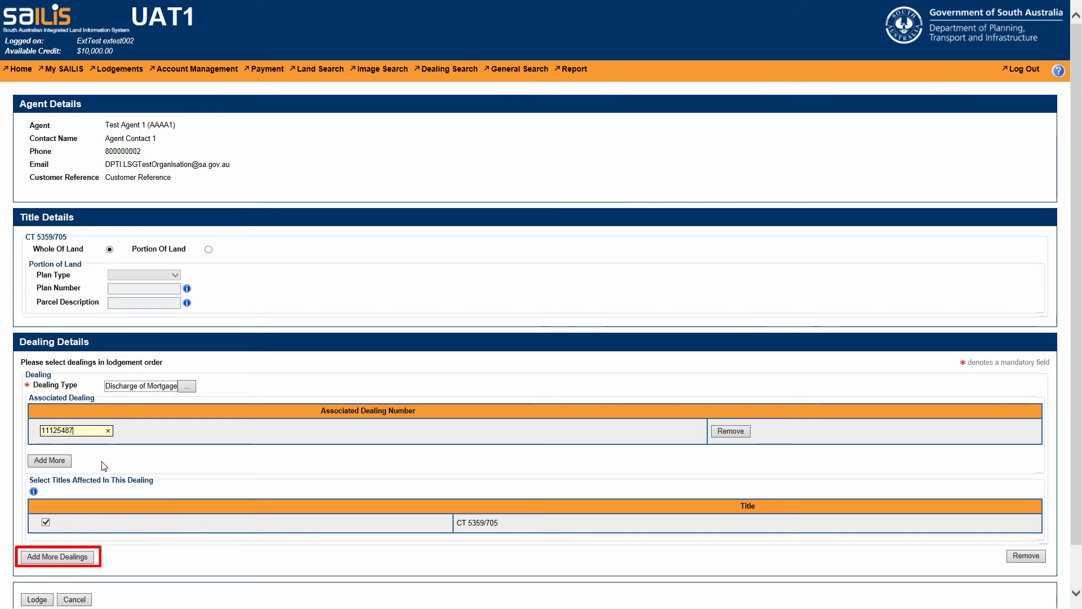
Step: Add a second dealing and set its dealing type to T
left_click(69, 556)
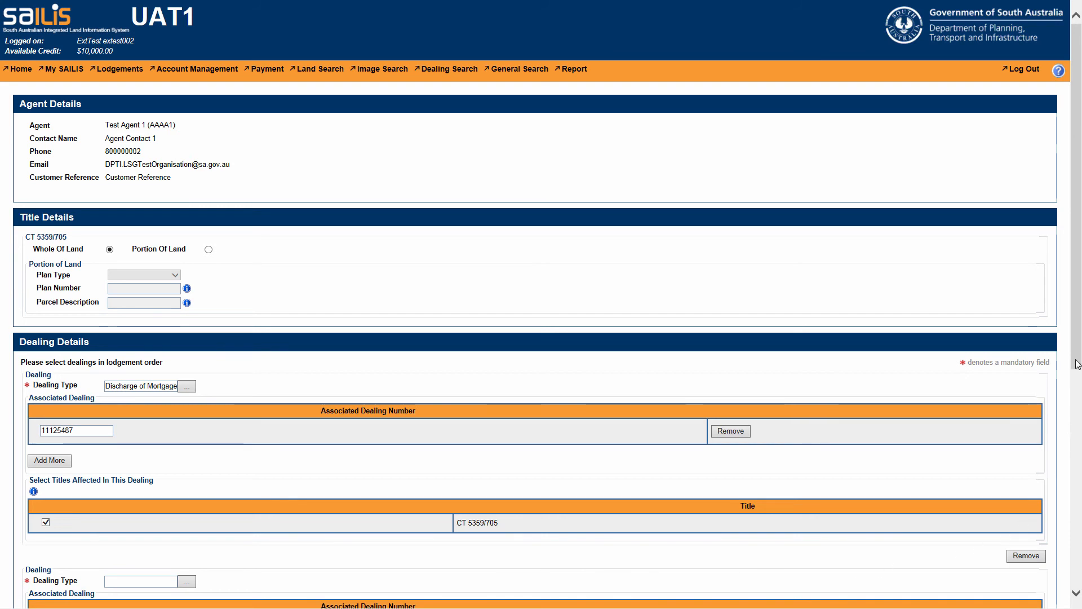
left_click_drag(1077, 367, 1078, 526)
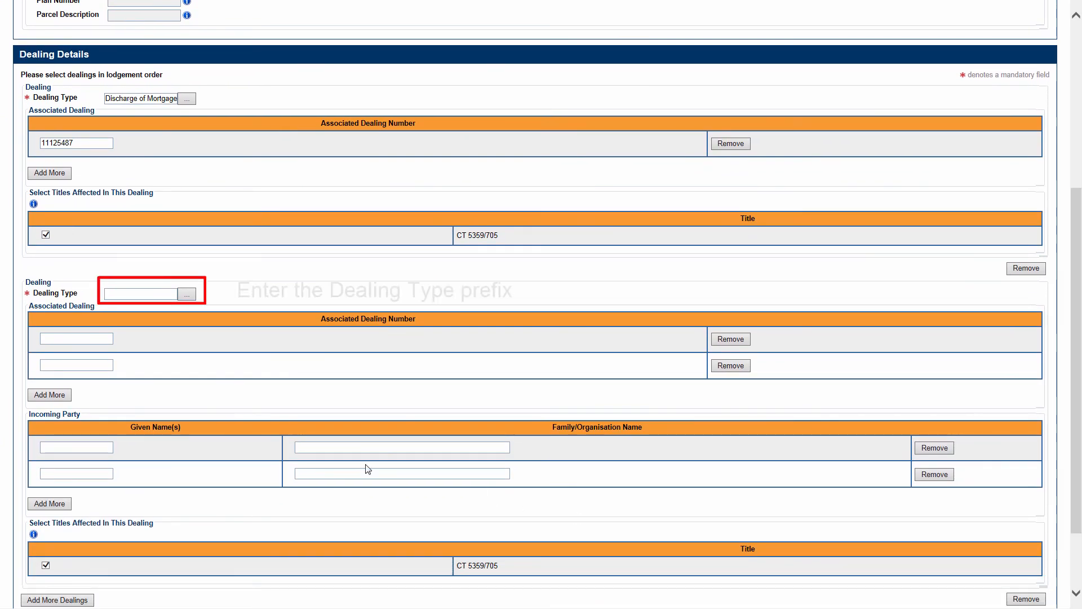
left_click(142, 295)
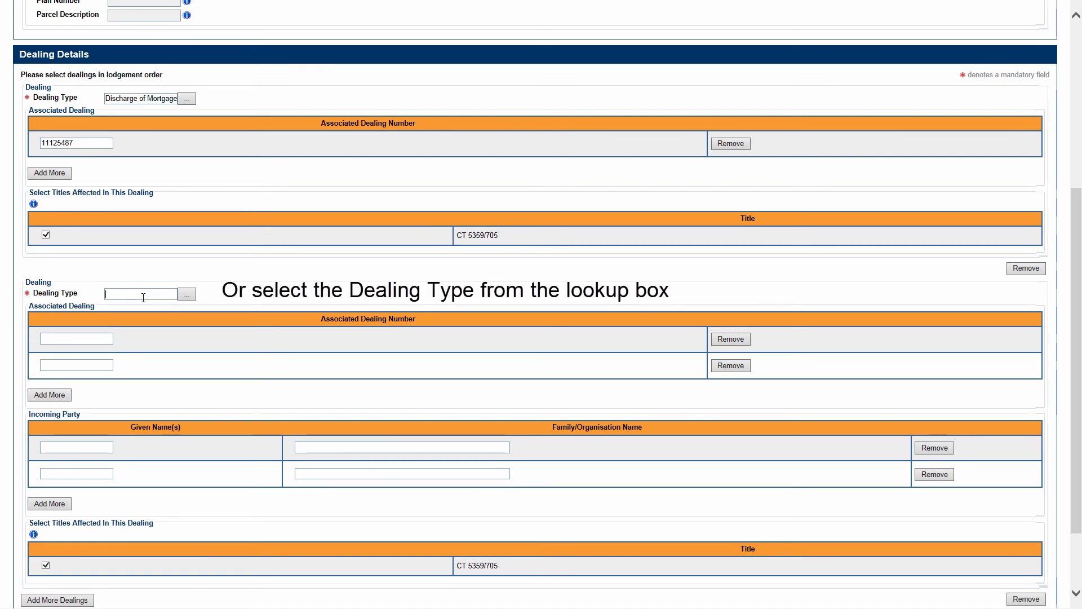
type("T")
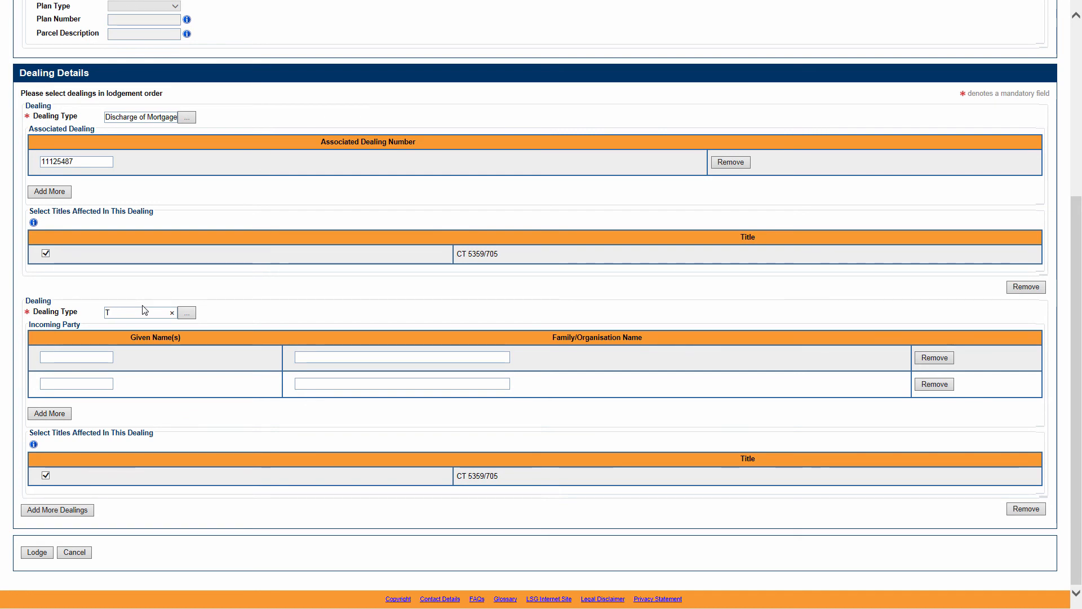
Step: Enter the first incoming party's given and family names for the T dealing, and Brown Pty Ltd as the second party's organisation
left_click(98, 357)
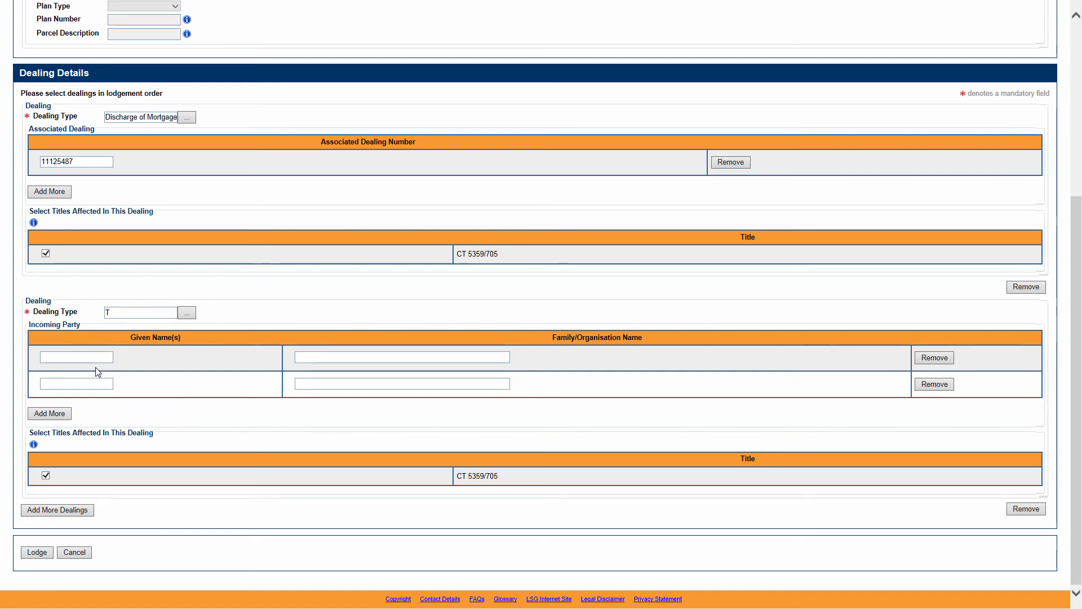
type("John")
key("Tab")
type("Smit")
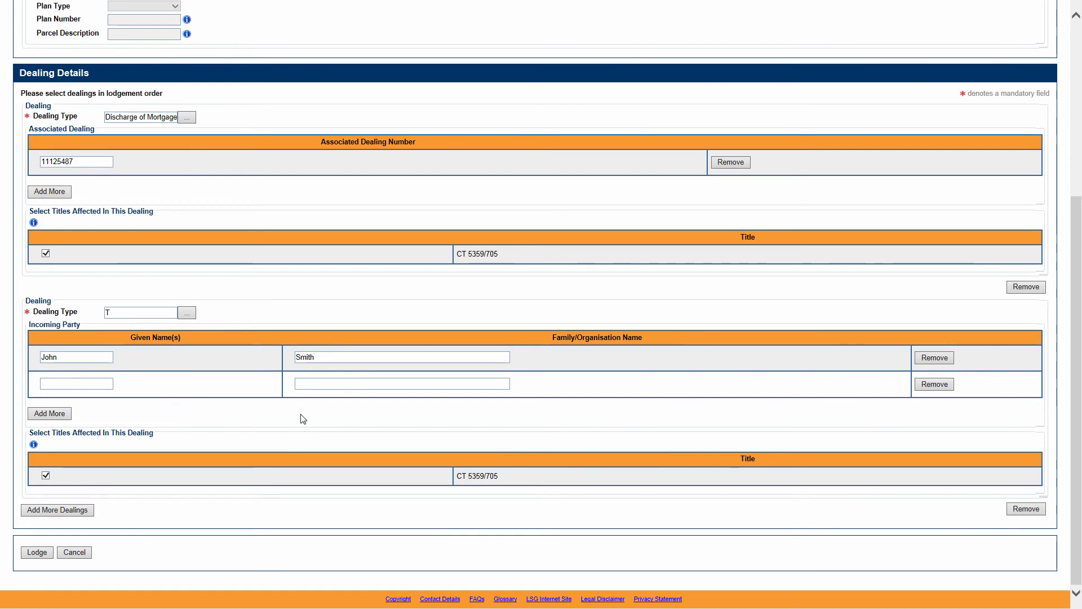
type("Brown P")
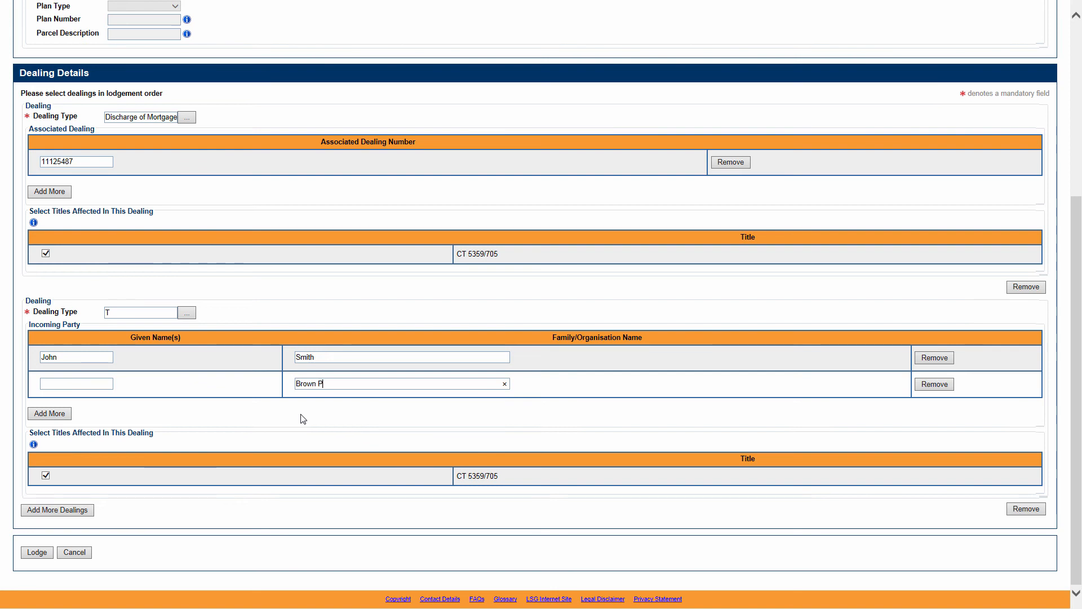
type("ty Ltd")
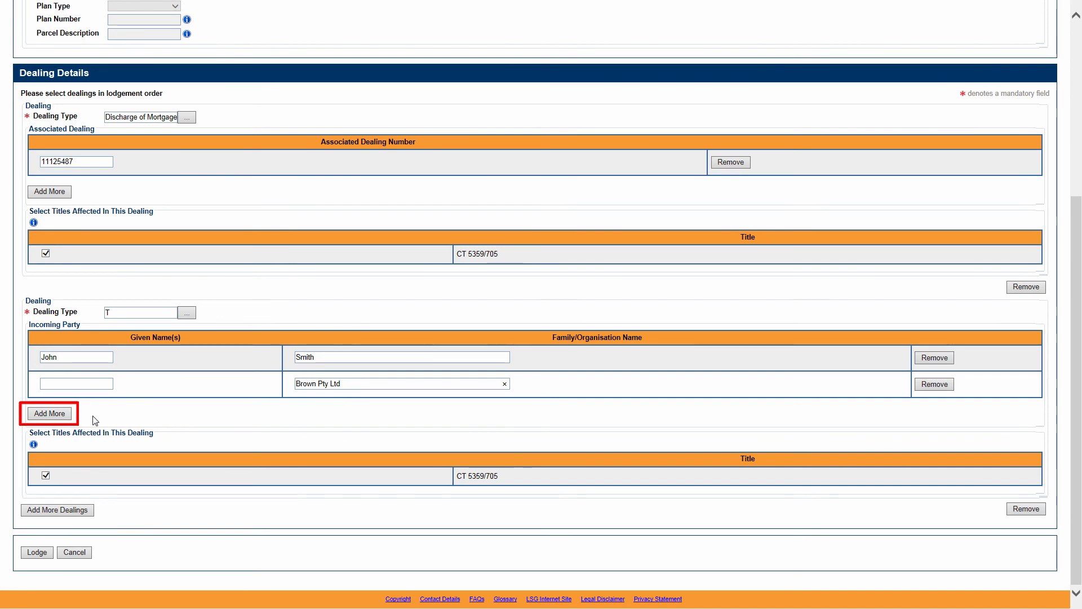
Step: Add a third incoming party with given and family names to the T dealing, and remove the Brown Pty Ltd party
left_click(56, 415)
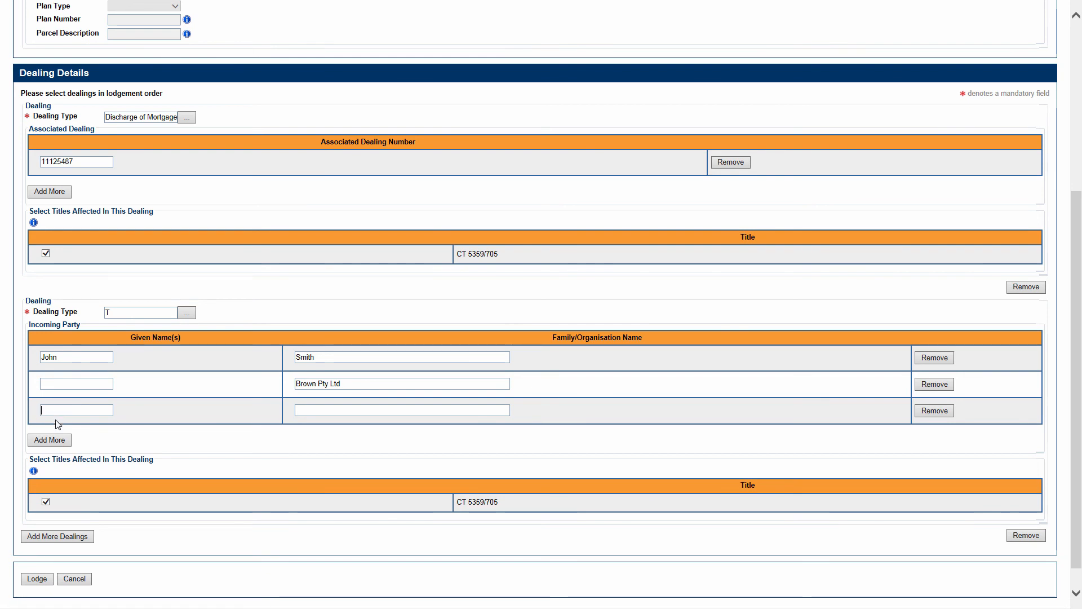
type("Jane")
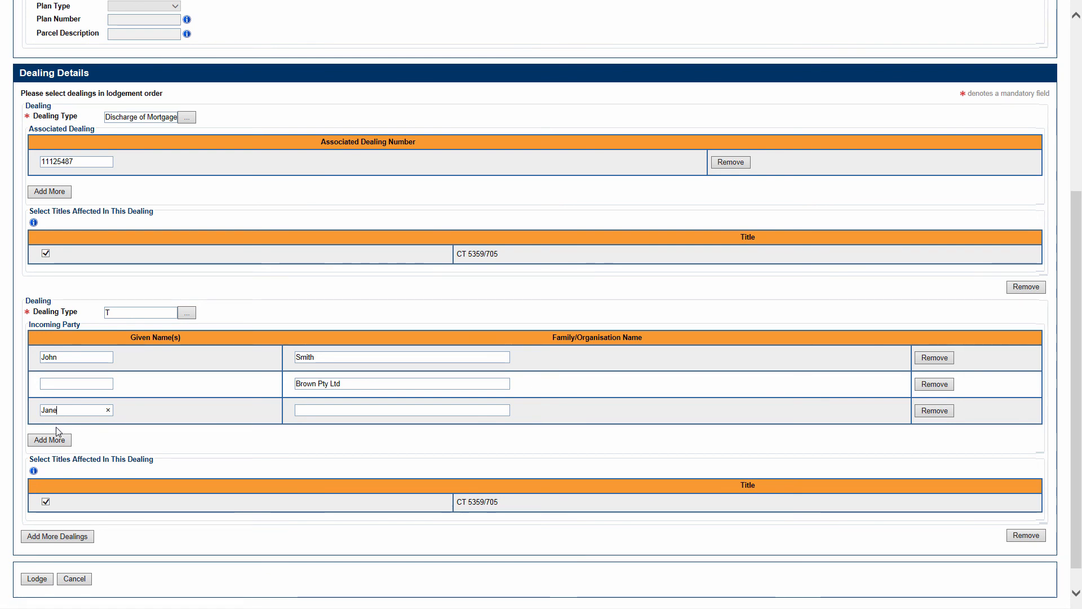
key("Tab")
type("Smith")
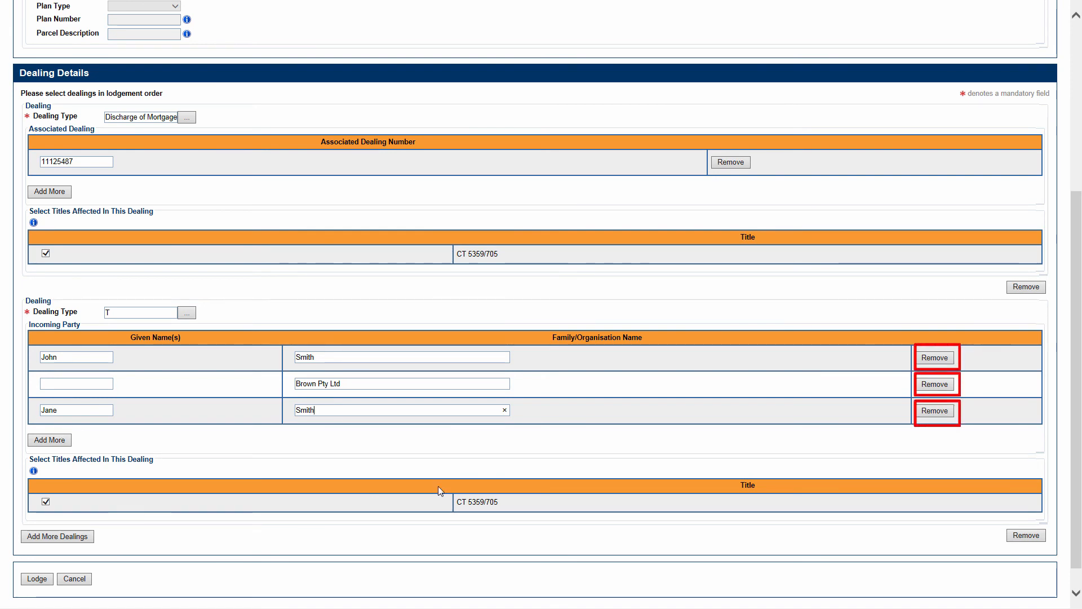
left_click(934, 385)
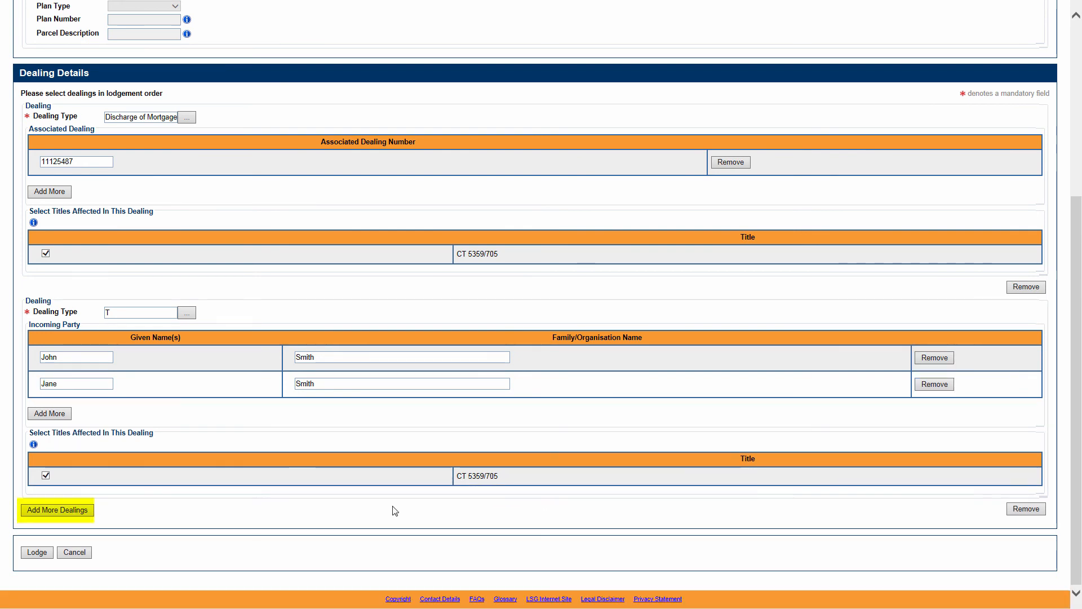
Step: Add a third dealing of type M with Brown Bank as the incoming party's organisation name
left_click(90, 510)
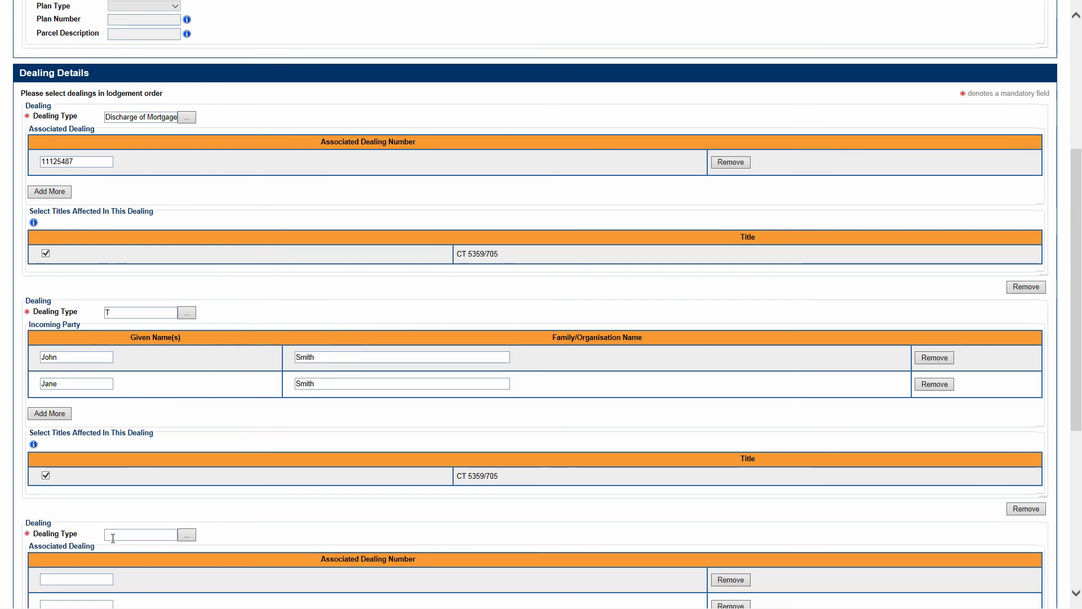
left_click_drag(1077, 423, 1075, 513)
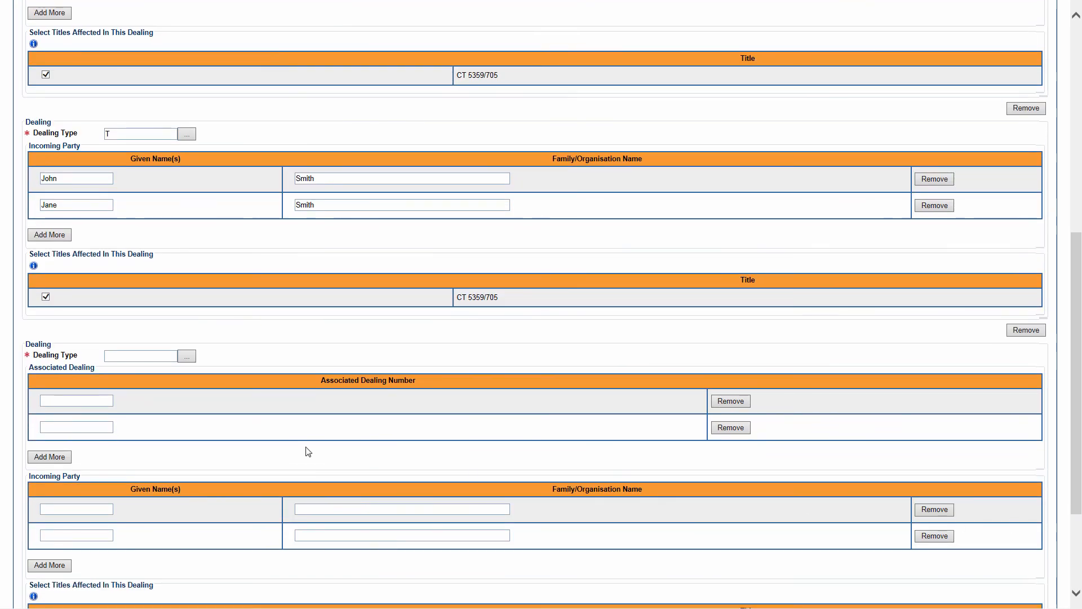
left_click(141, 356)
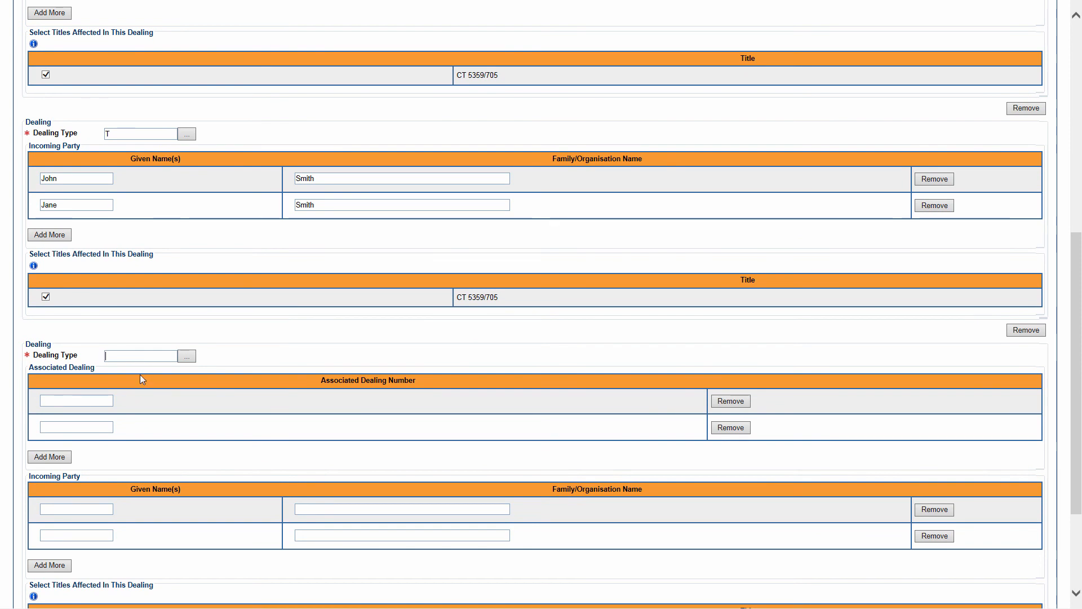
type("M")
left_click(313, 401)
type("Brown")
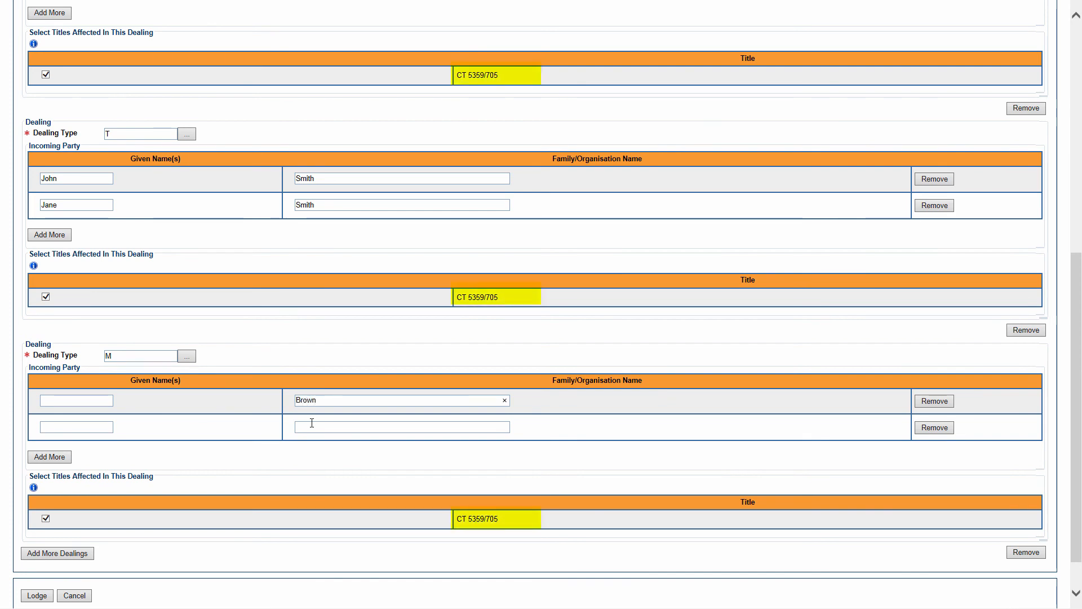
type(" Bank")
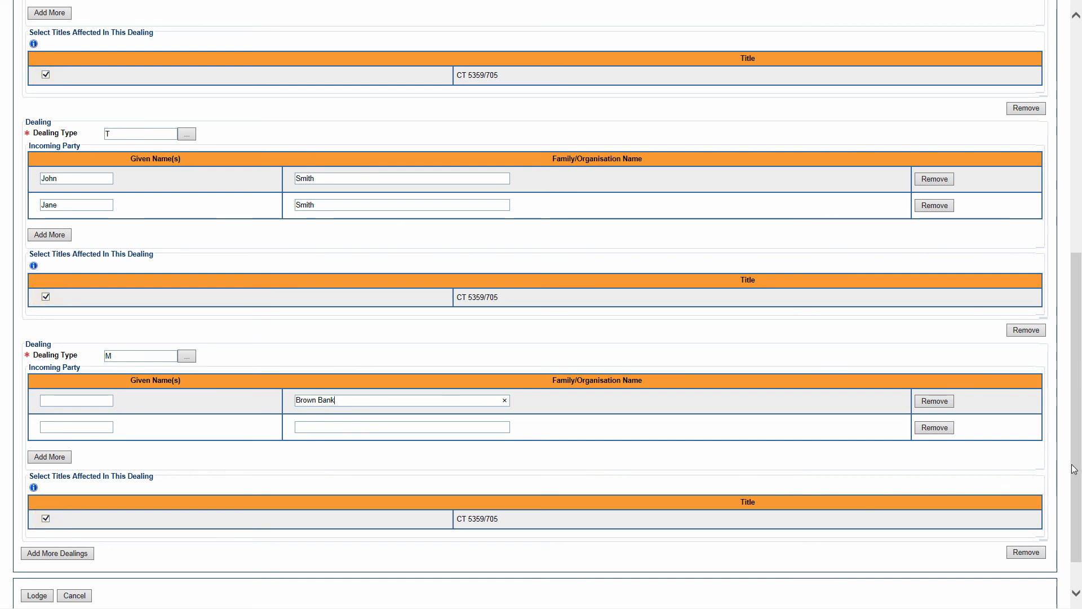
Step: Lodge the completed priority notice and accept the lodgement fee
left_click_drag(1075, 466, 1076, 497)
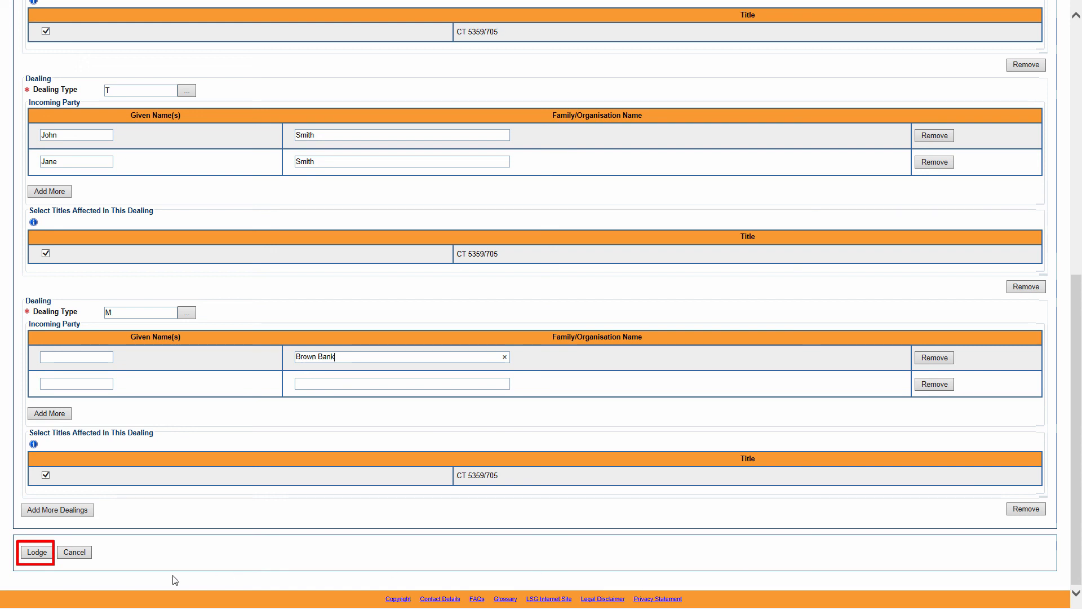
left_click(38, 554)
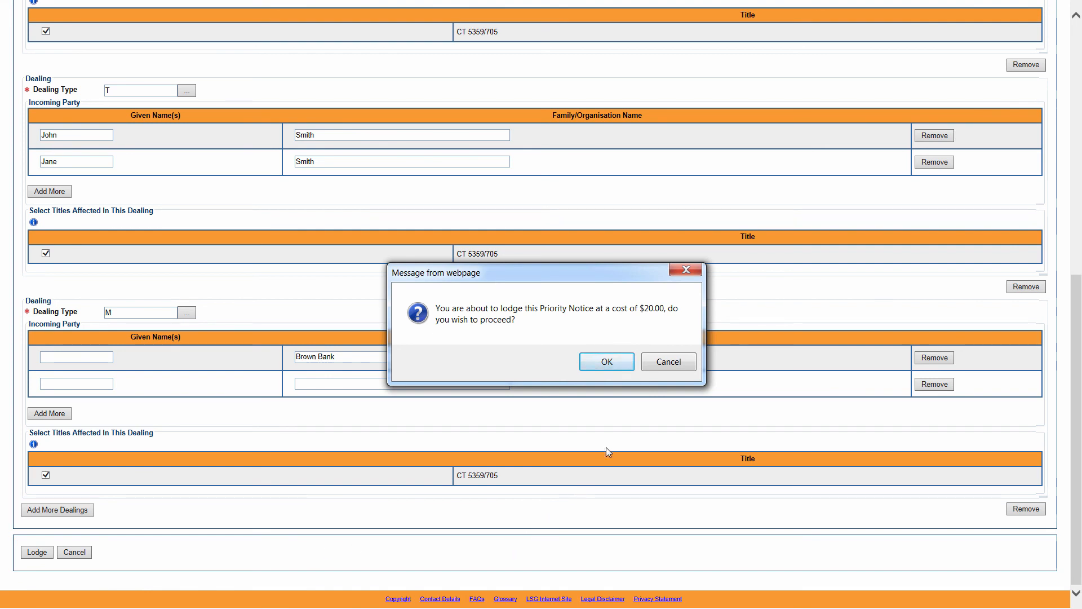
left_click(607, 363)
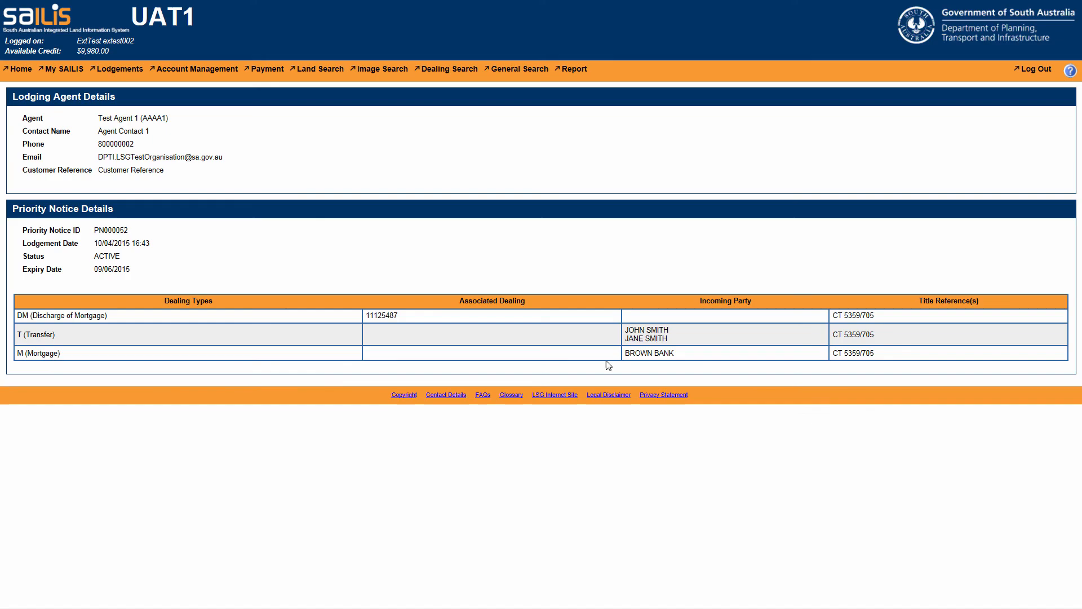